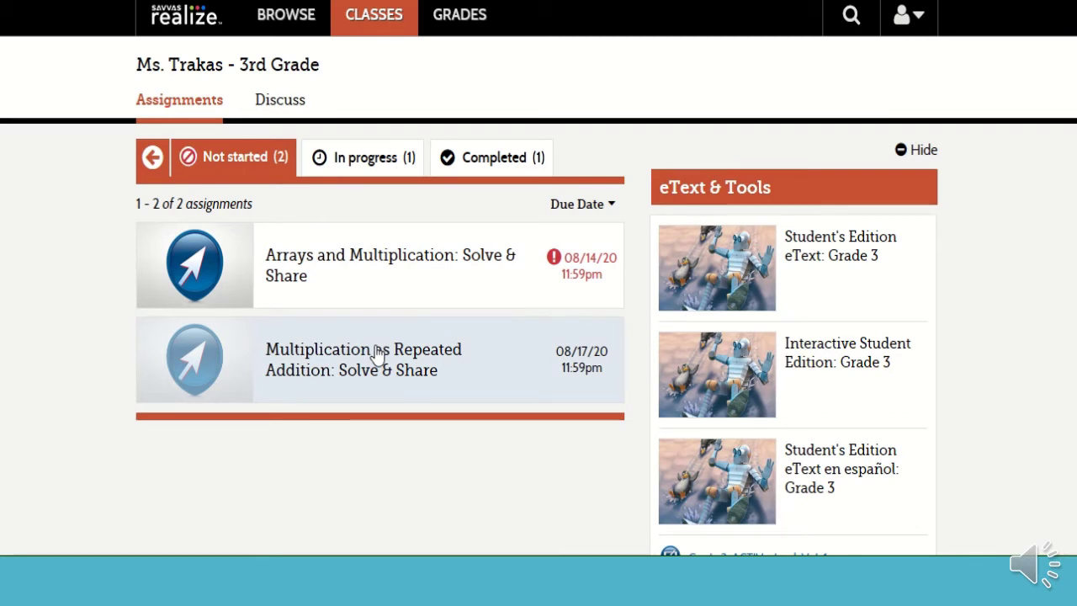
Step: Launch the Repeated Addition Solve & Share paint-jar problem, have it read aloud, and pick the pencil
click(377, 354)
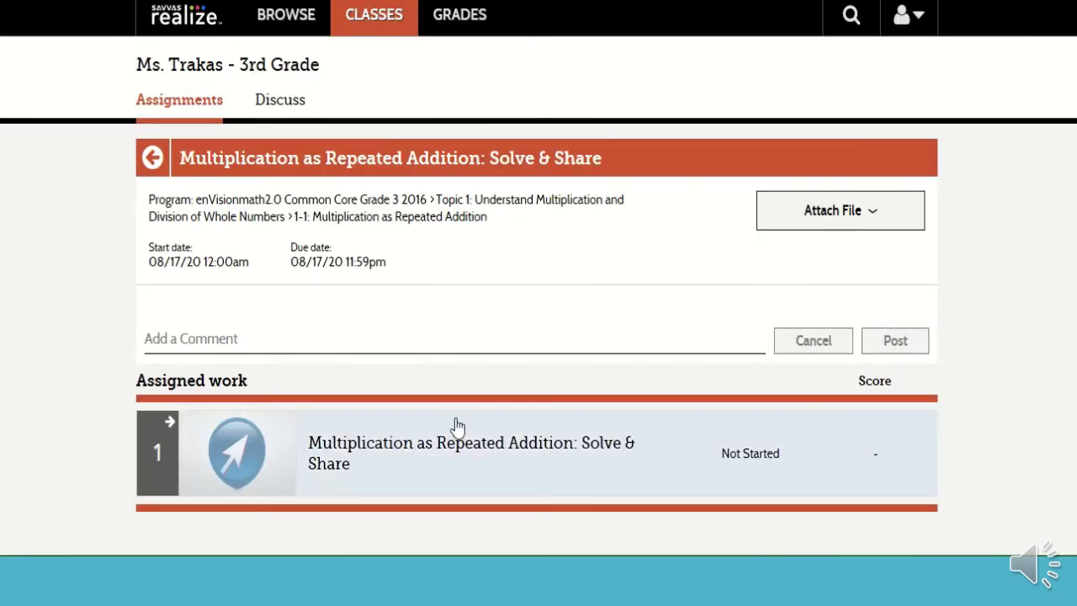
click(472, 448)
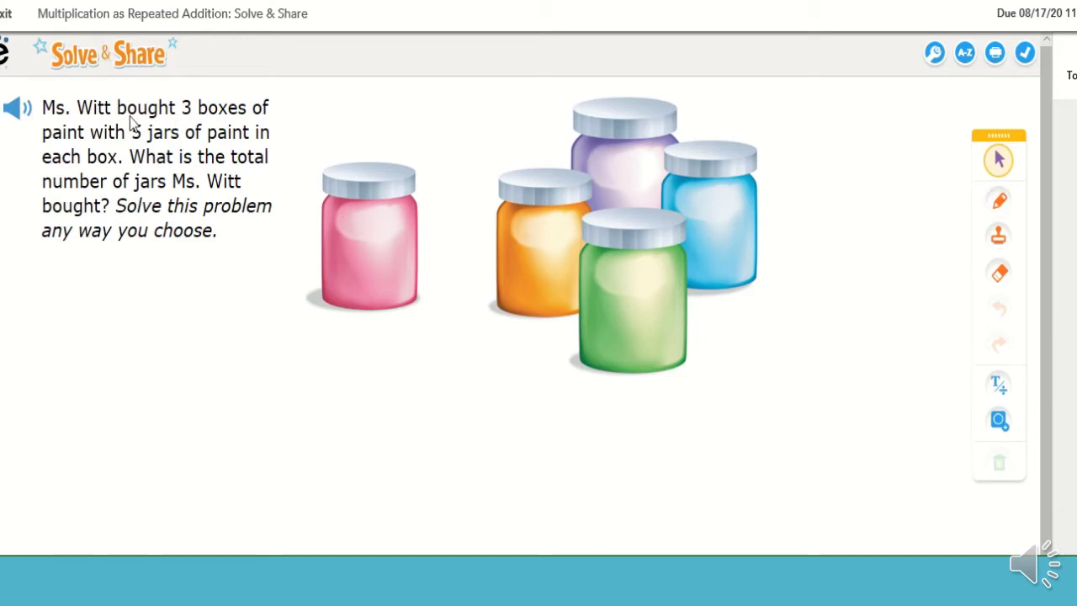
click(19, 108)
click(999, 200)
Step: Draw three boxes in a row below the paint jars
mouse_move(173, 334)
mouse_down()
mouse_move(173, 449)
mouse_move(255, 453)
mouse_move(264, 385)
mouse_move(256, 337)
mouse_move(177, 338)
mouse_up()
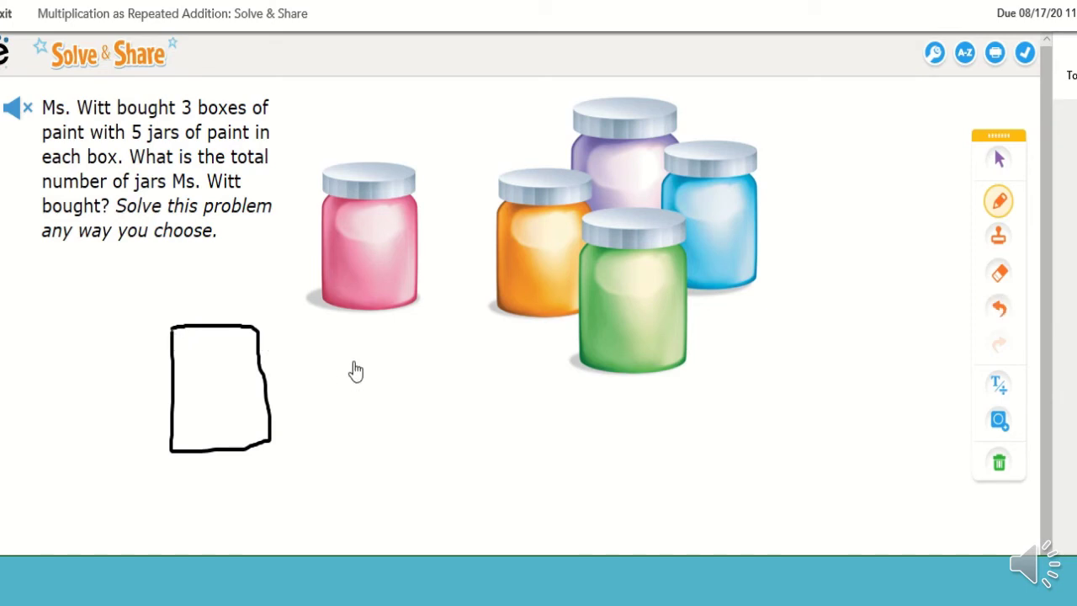
mouse_move(362, 343)
mouse_down()
mouse_move(361, 433)
mouse_move(404, 452)
mouse_move(456, 446)
mouse_move(427, 340)
mouse_move(360, 342)
mouse_up()
mouse_move(537, 347)
mouse_down()
mouse_move(538, 449)
mouse_move(561, 472)
mouse_move(637, 477)
mouse_move(638, 392)
mouse_move(606, 351)
mouse_move(538, 360)
mouse_up()
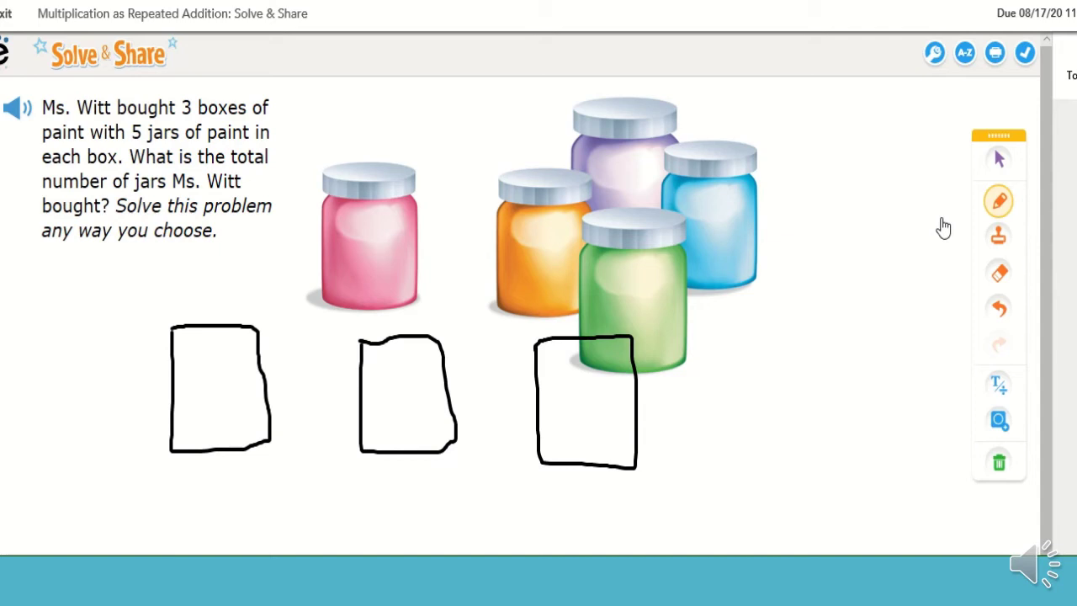
Step: Switch the pen to red and draw tally marks inside each of the three boxes
click(1000, 202)
click(821, 226)
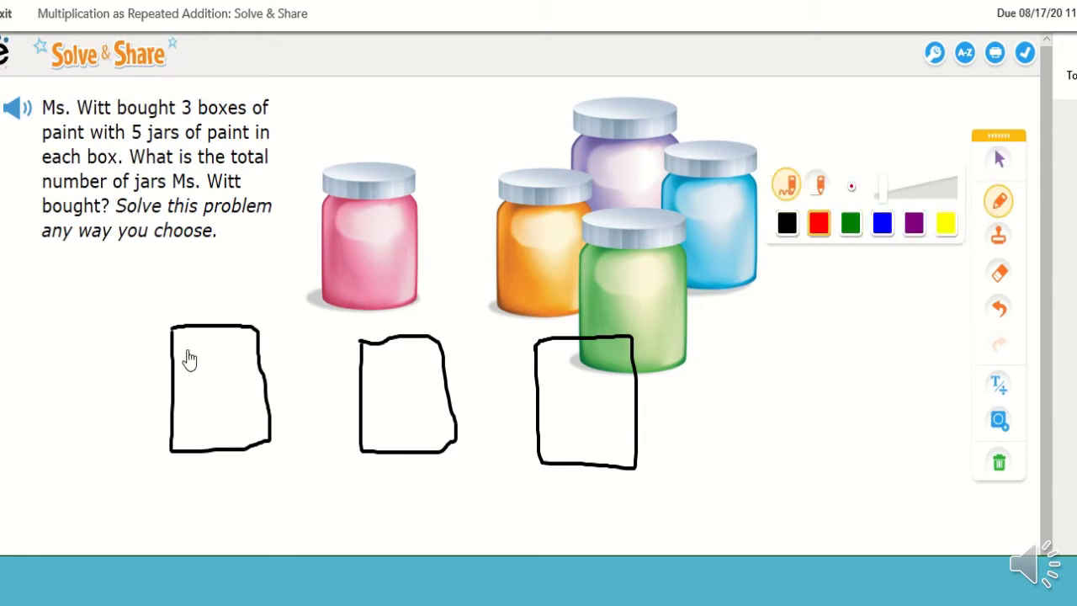
mouse_move(188, 350)
mouse_down()
mouse_move(189, 380)
mouse_move(243, 367)
mouse_up()
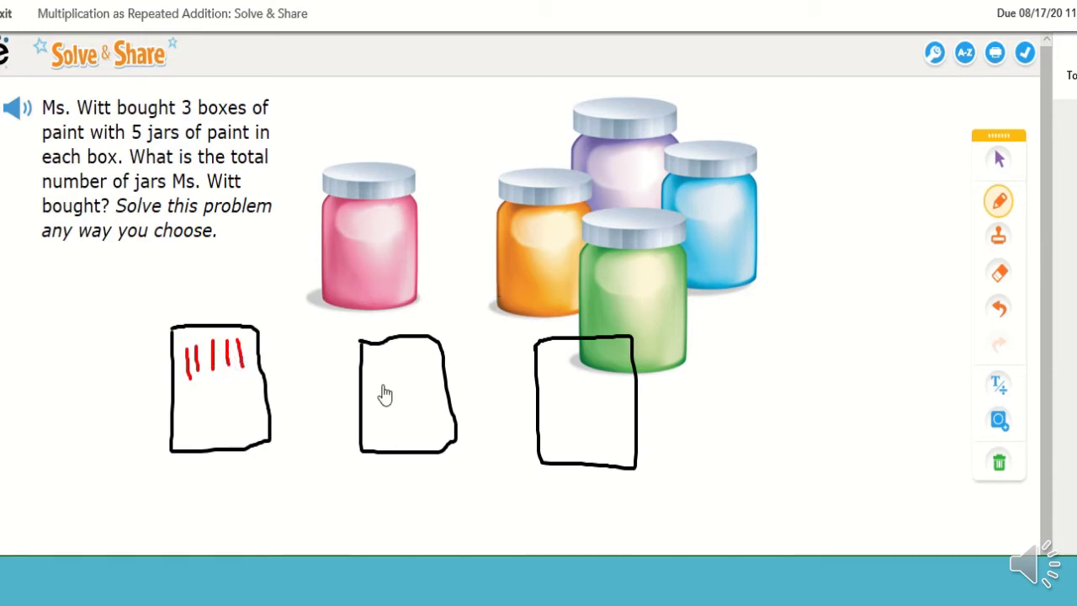
mouse_move(377, 380)
mouse_down()
mouse_move(378, 401)
mouse_move(431, 389)
mouse_up()
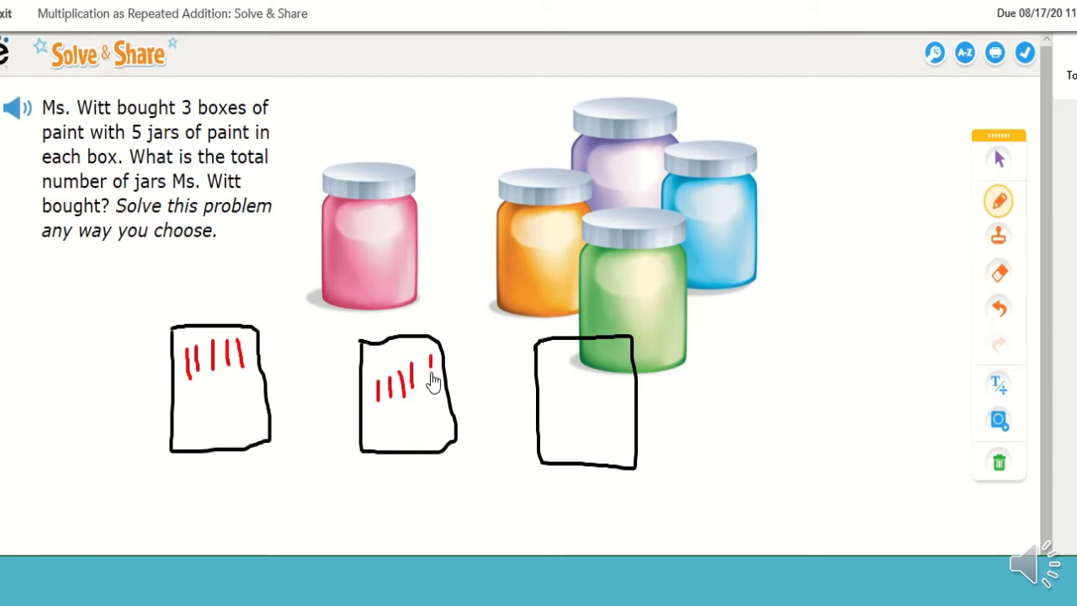
mouse_move(548, 392)
mouse_down()
mouse_move(548, 414)
mouse_move(576, 394)
mouse_move(577, 409)
mouse_move(590, 404)
mouse_move(605, 380)
mouse_move(609, 394)
mouse_up()
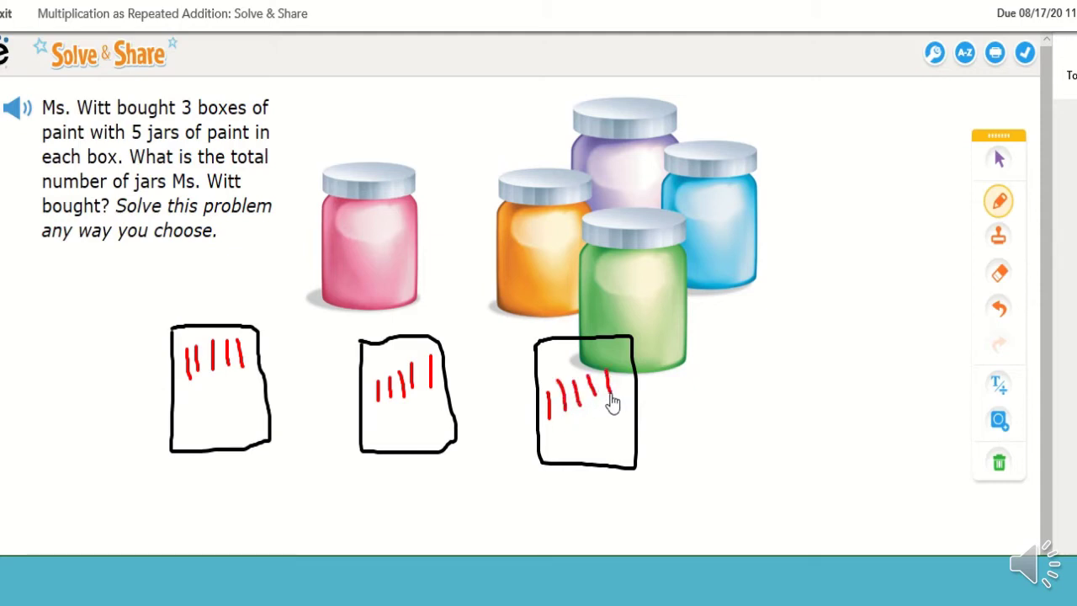
Step: Write the answer 15 in black right of the boxes, then exit to the assignment page
click(1000, 209)
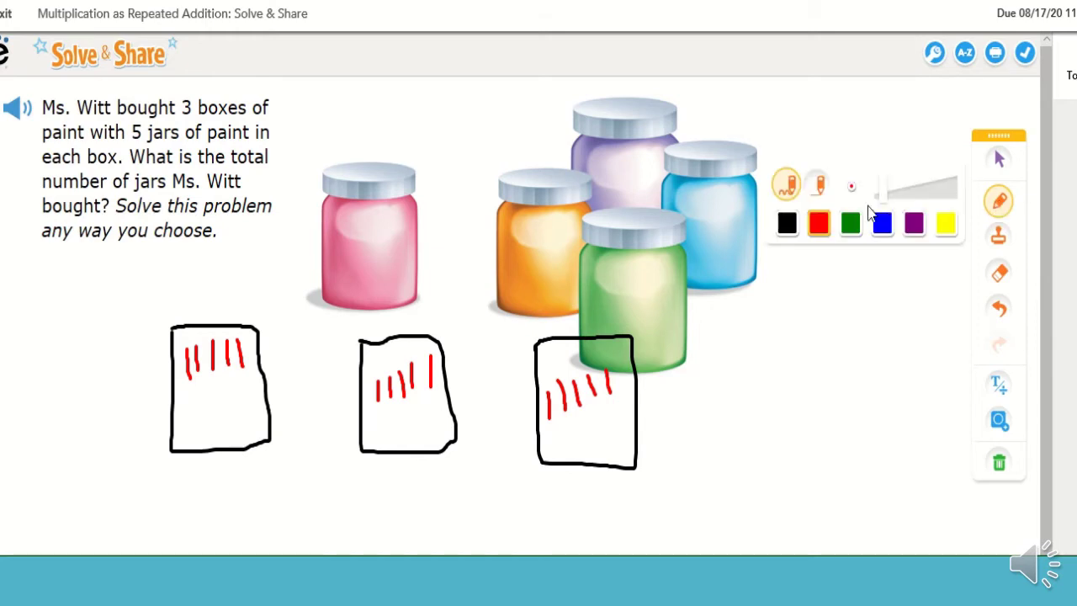
click(787, 222)
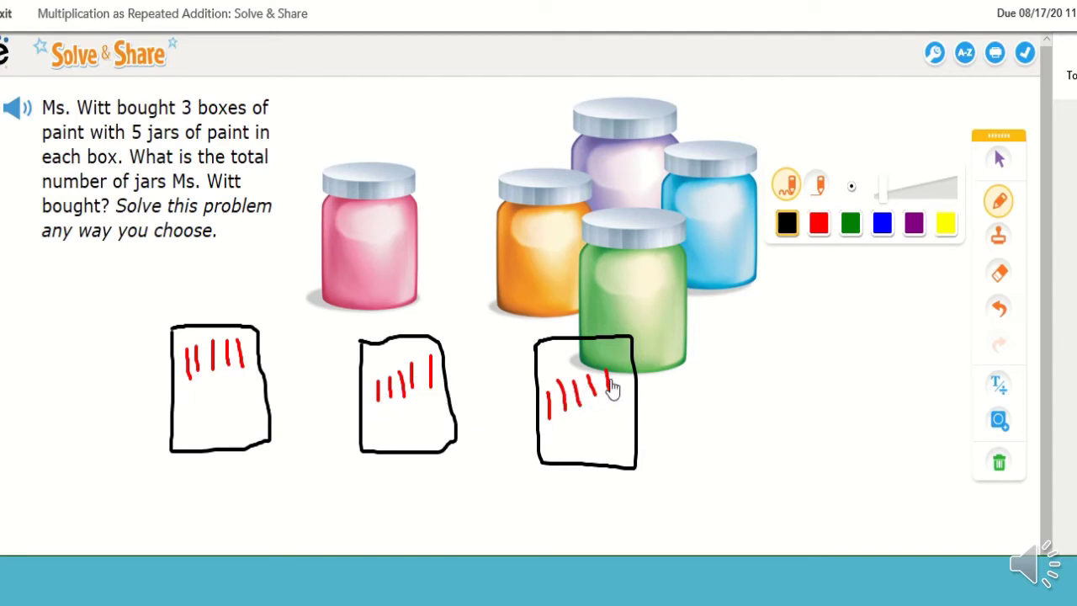
mouse_move(768, 423)
mouse_down()
mouse_move(768, 381)
mouse_move(791, 370)
mouse_move(794, 401)
mouse_move(817, 416)
mouse_move(810, 431)
mouse_move(792, 427)
mouse_up()
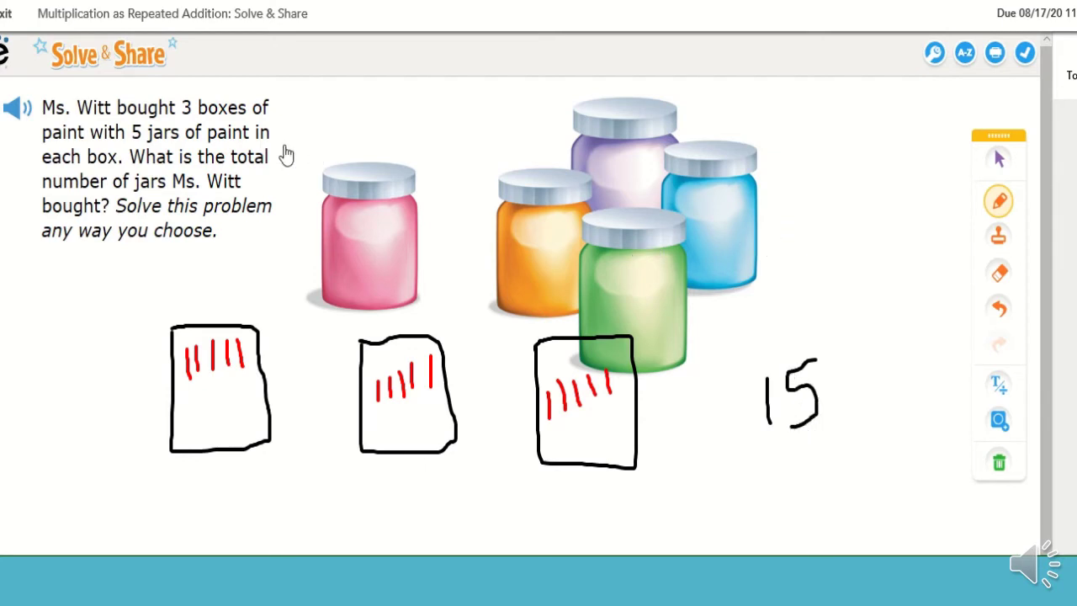
click(9, 15)
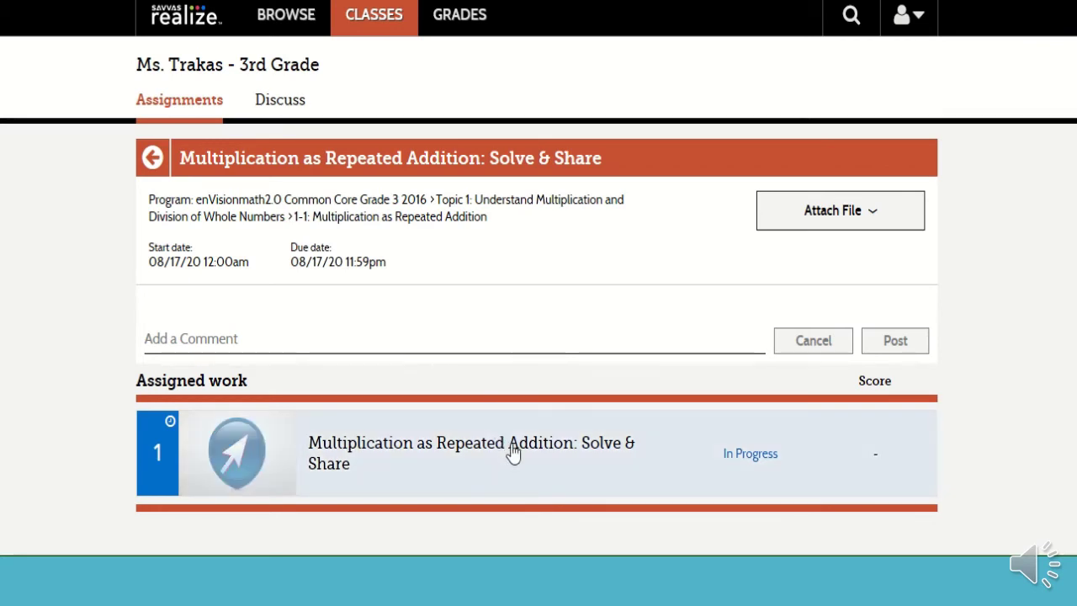
Step: Reopen the problem, draw + signs between the three boxes with the pencil, and exit
click(513, 454)
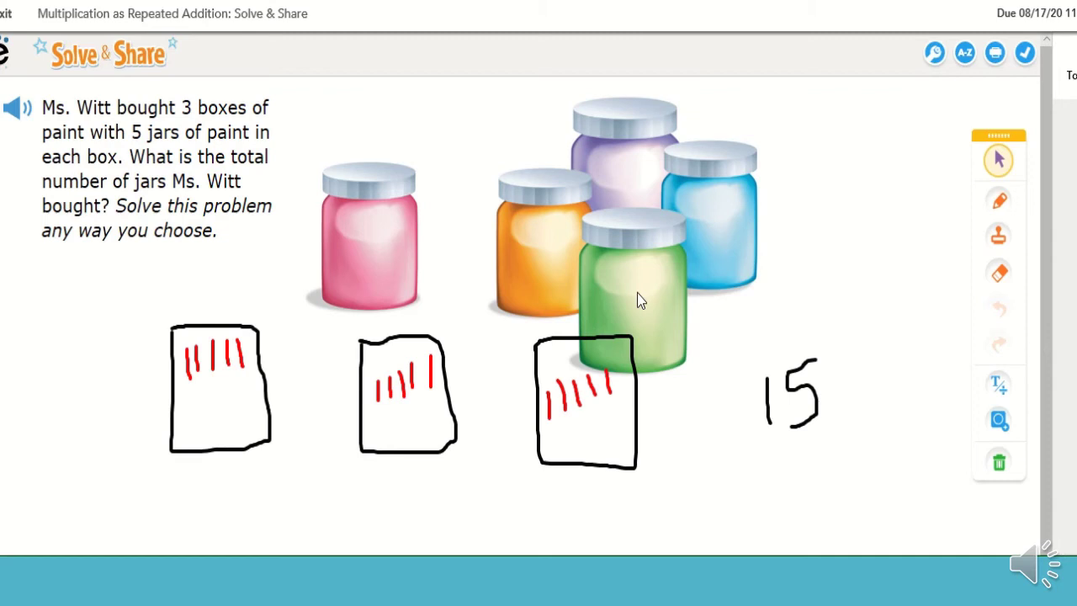
click(999, 200)
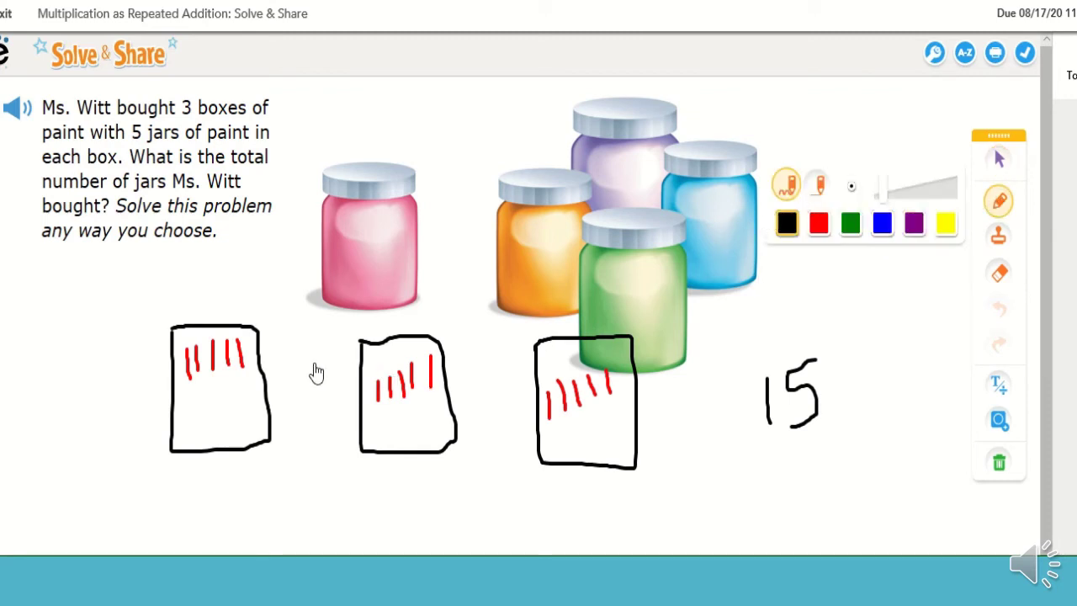
drag(314, 360, 314, 412)
drag(300, 376, 328, 377)
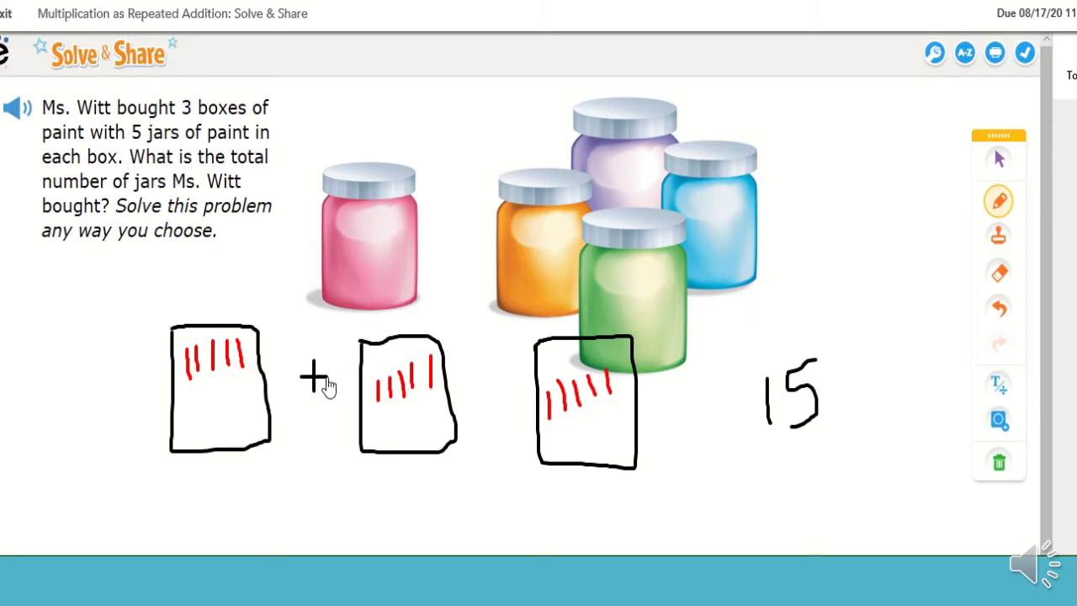
mouse_move(489, 380)
mouse_down()
mouse_move(489, 416)
mouse_move(504, 402)
mouse_up()
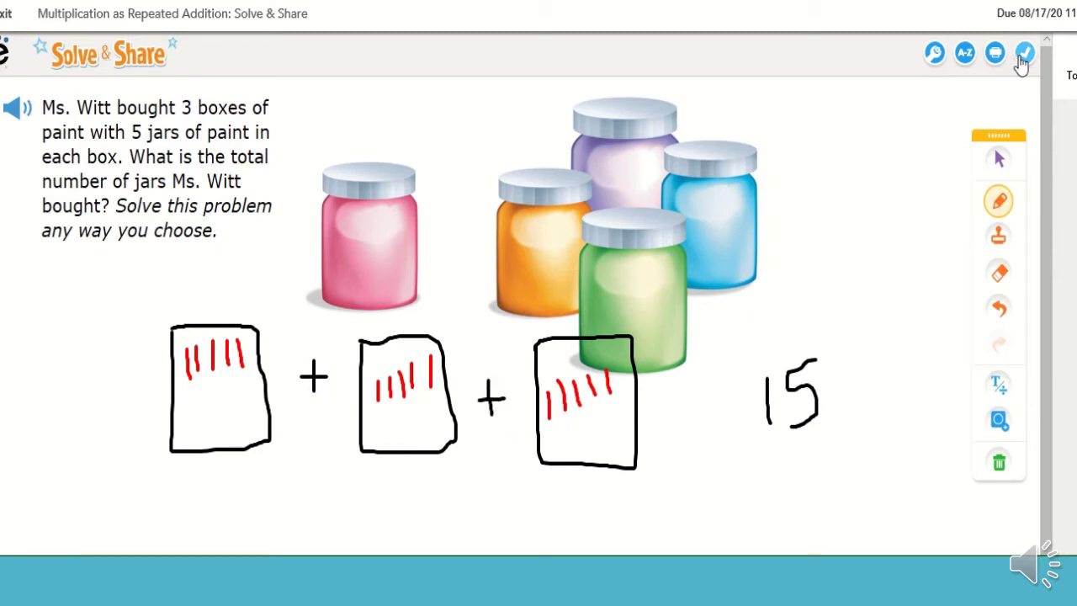
click(5, 15)
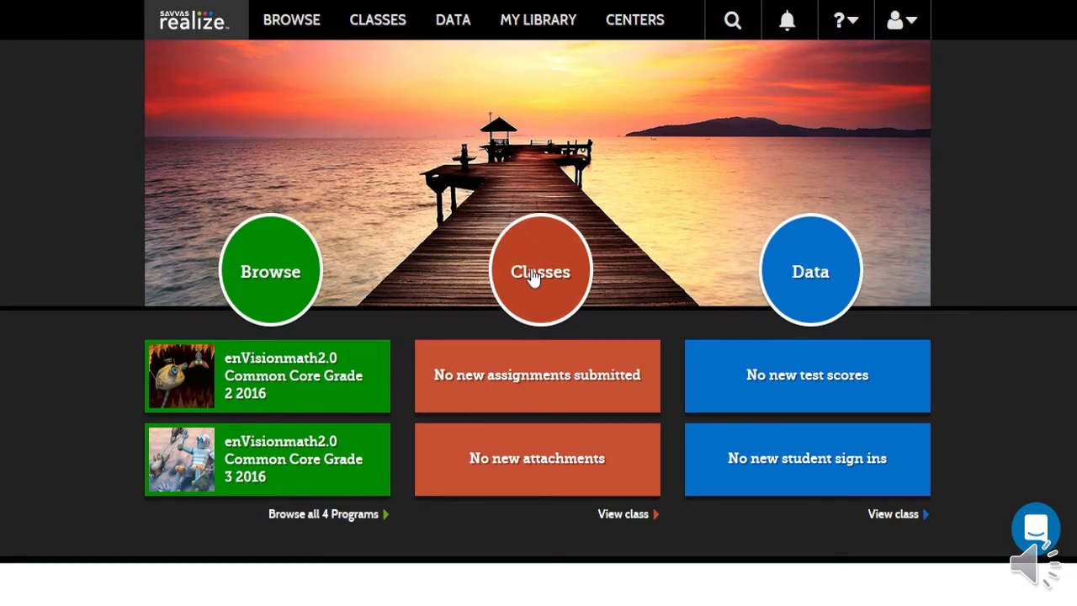
Step: From the class assignments, view Repeated Addition student status and open the first student's work for review
click(532, 277)
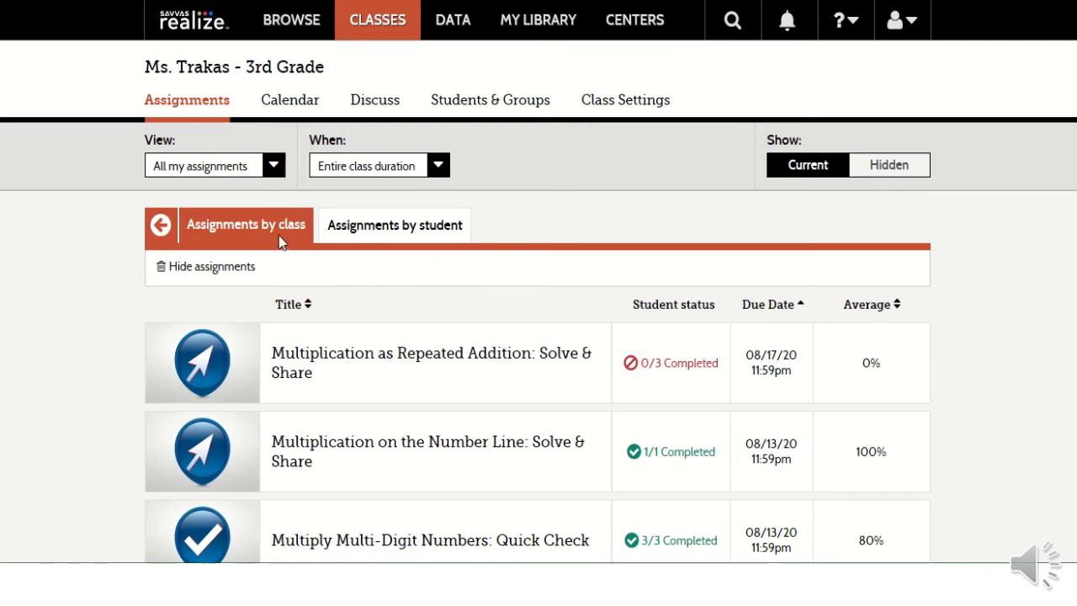
click(476, 357)
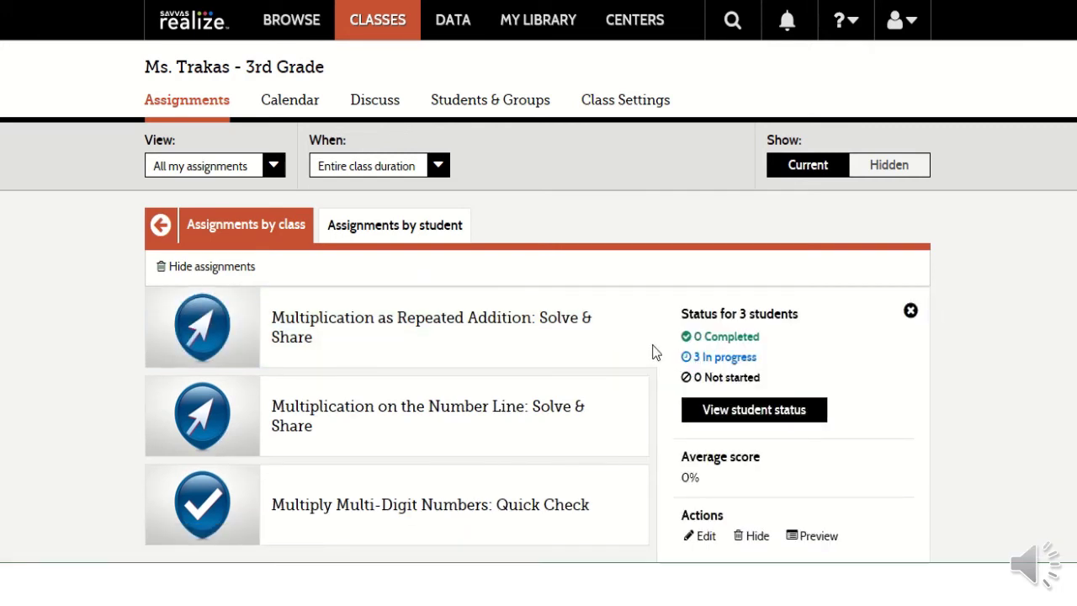
click(754, 412)
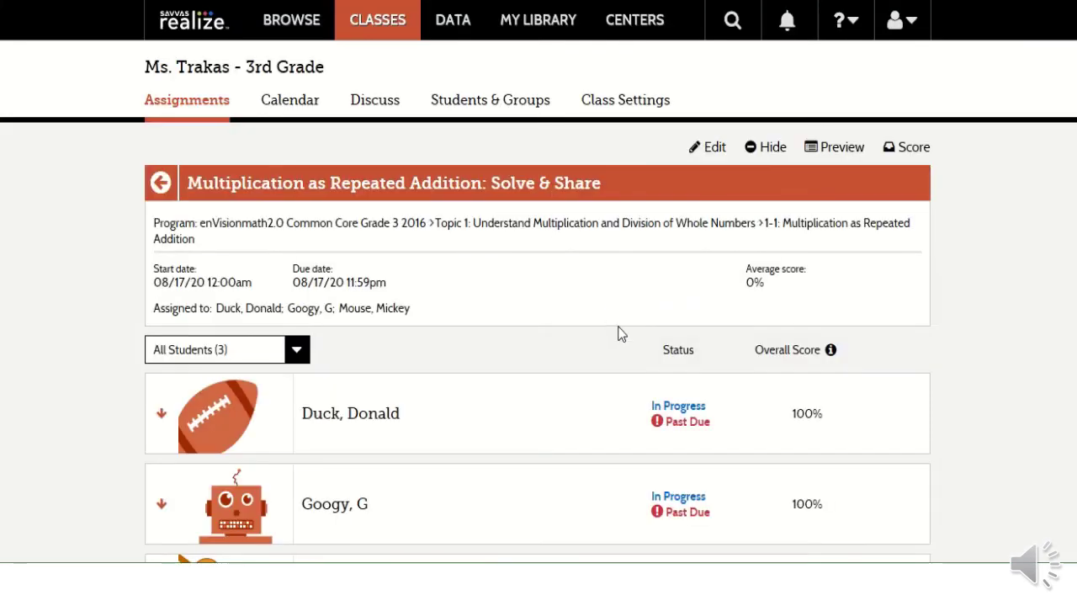
scroll(606, 336, down, 1)
click(597, 337)
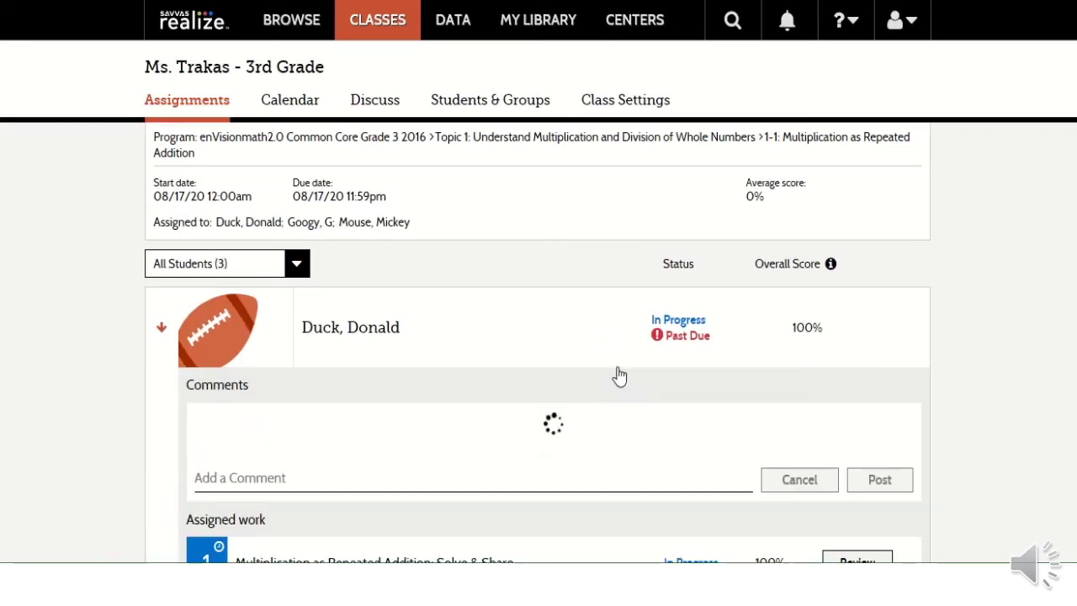
scroll(645, 392, down, 1)
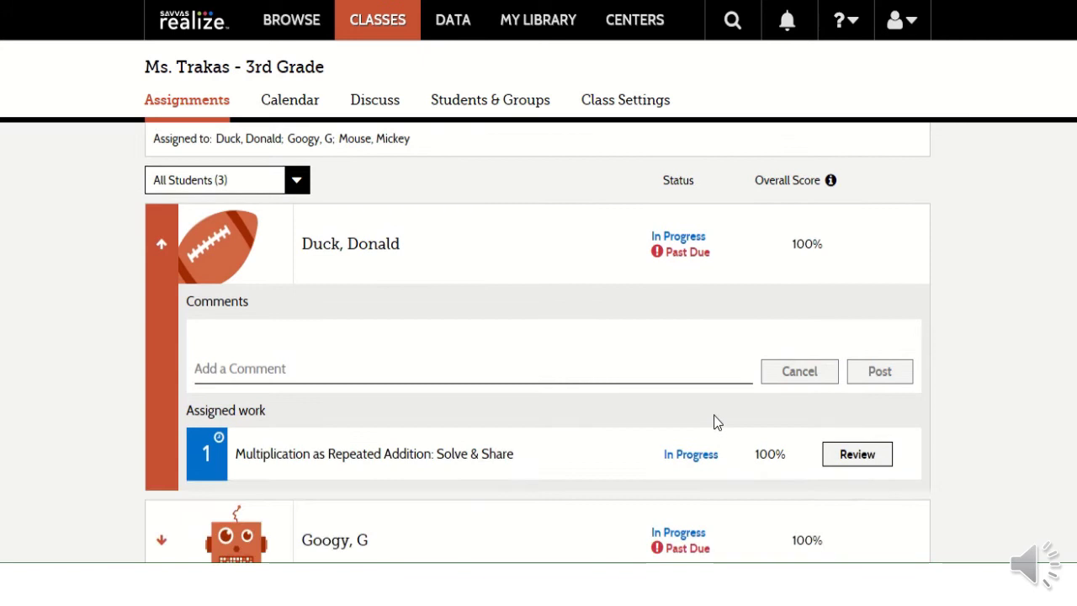
click(842, 451)
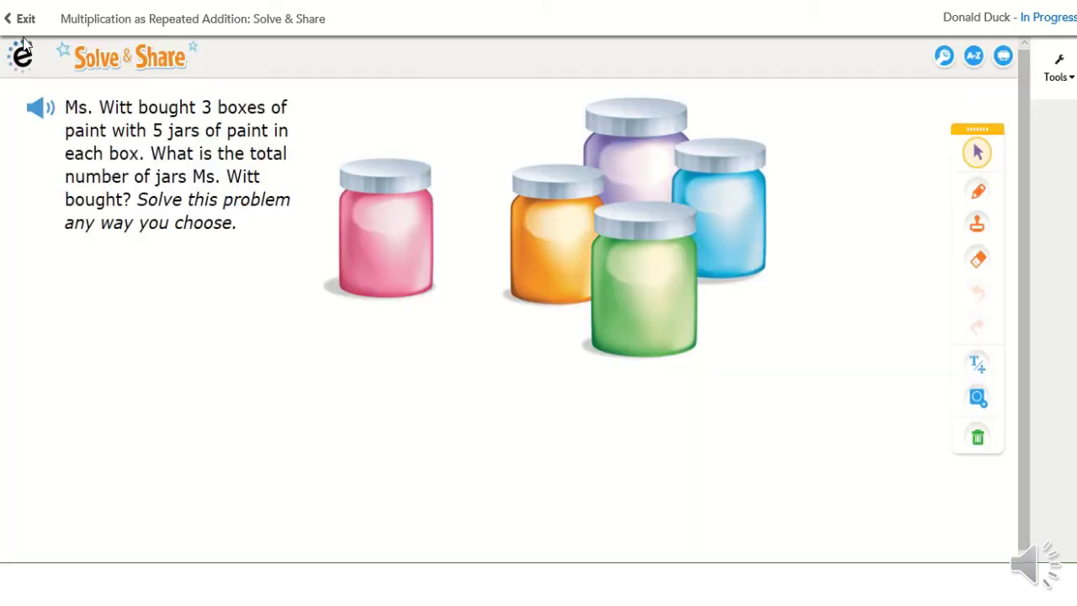
Step: Exit, open the second student's Solve & Share work for review, then return to the assignments list
click(22, 21)
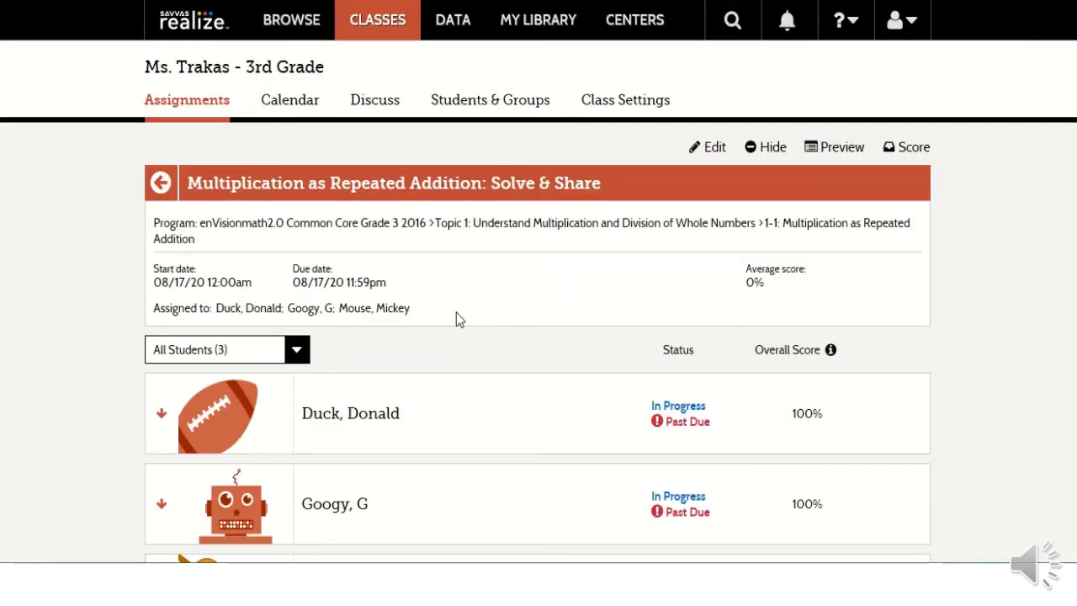
scroll(471, 329, down, 2)
click(527, 323)
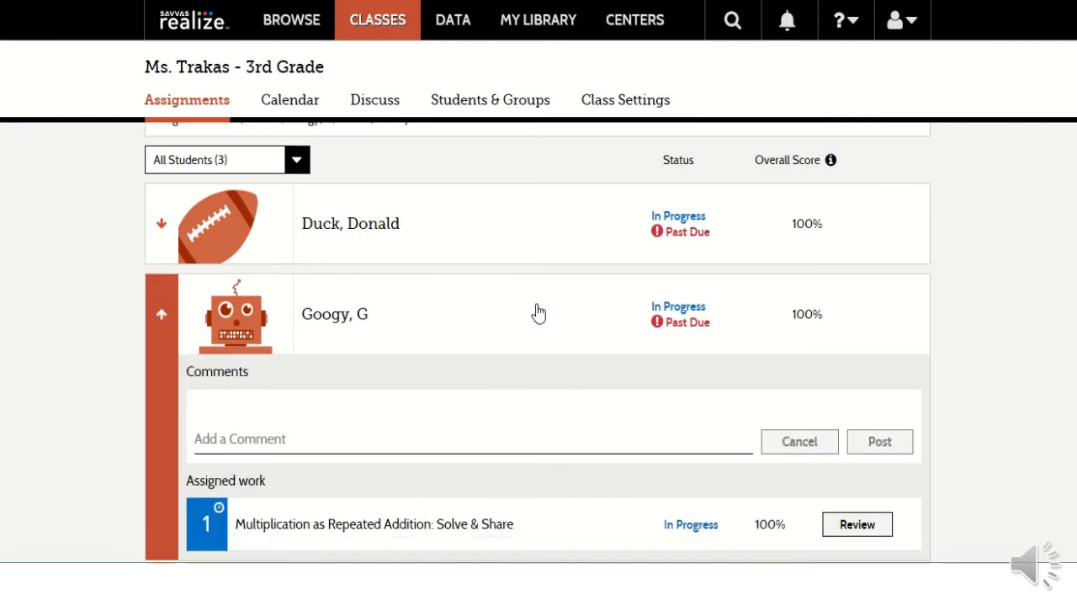
scroll(637, 382, down, 2)
click(857, 354)
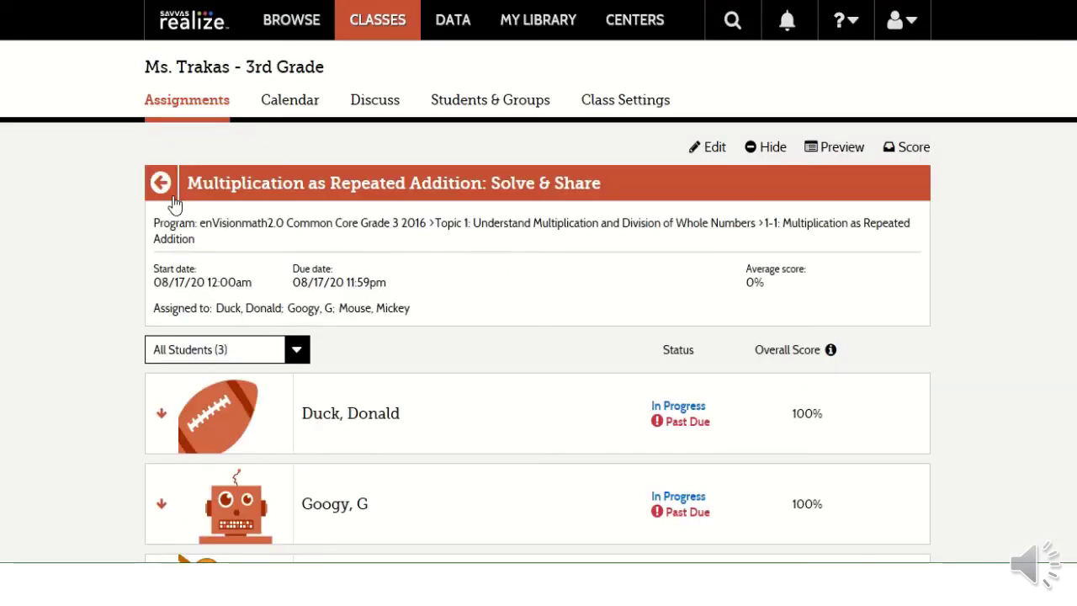
click(174, 201)
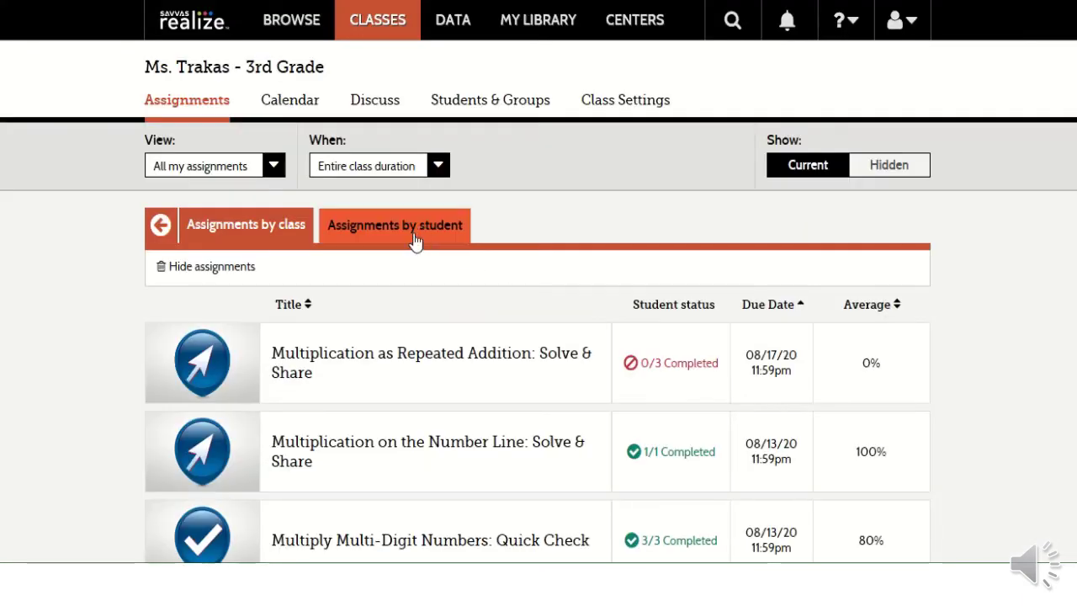
Step: Via Assignments by student, review the first student's Repeated Addition work, then exit to their assignment list
click(410, 234)
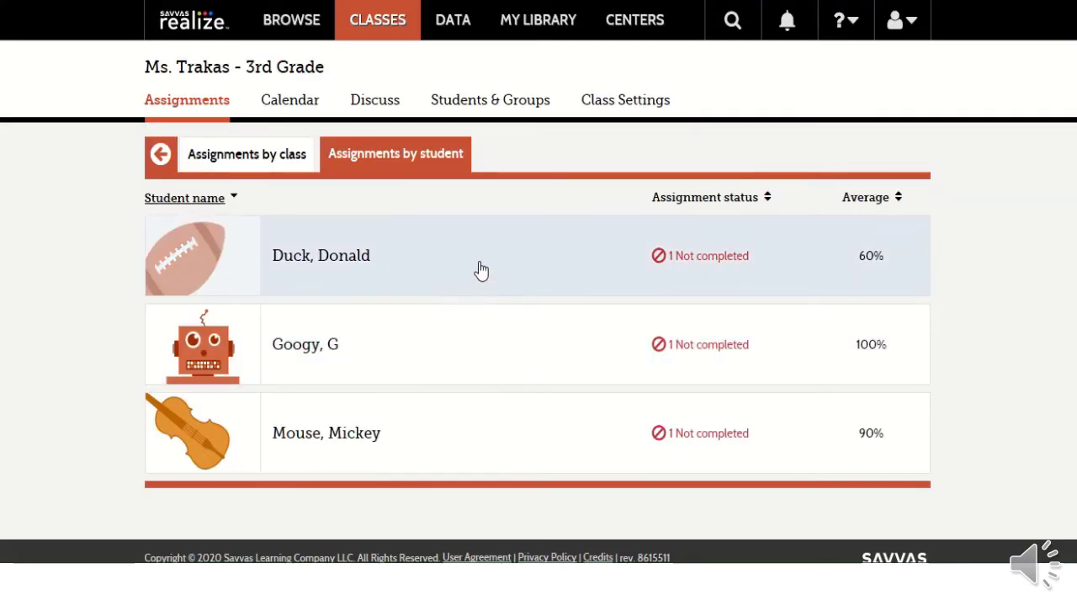
click(482, 269)
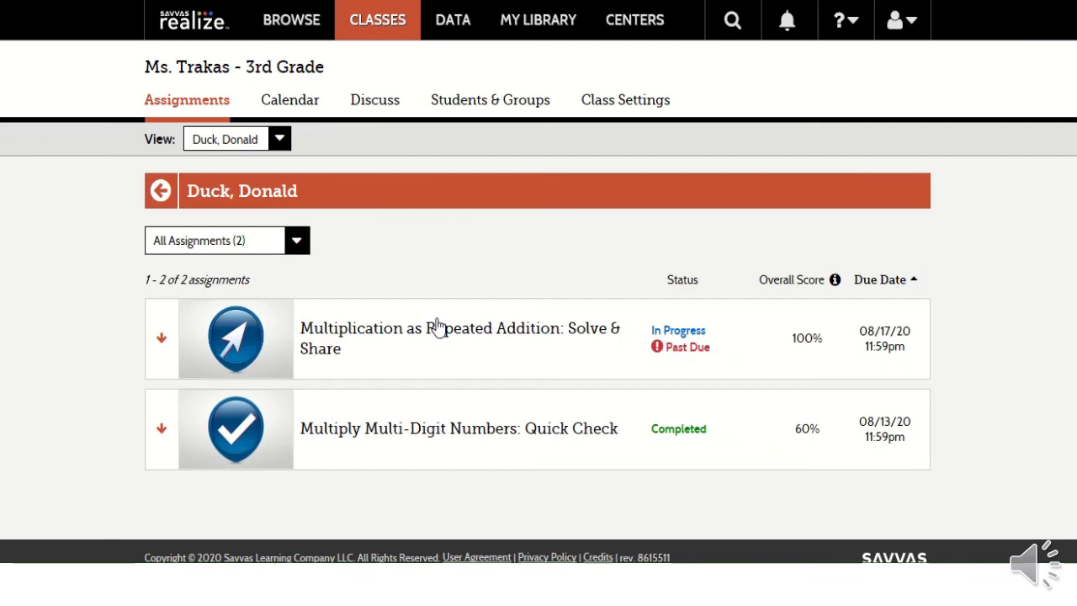
click(573, 339)
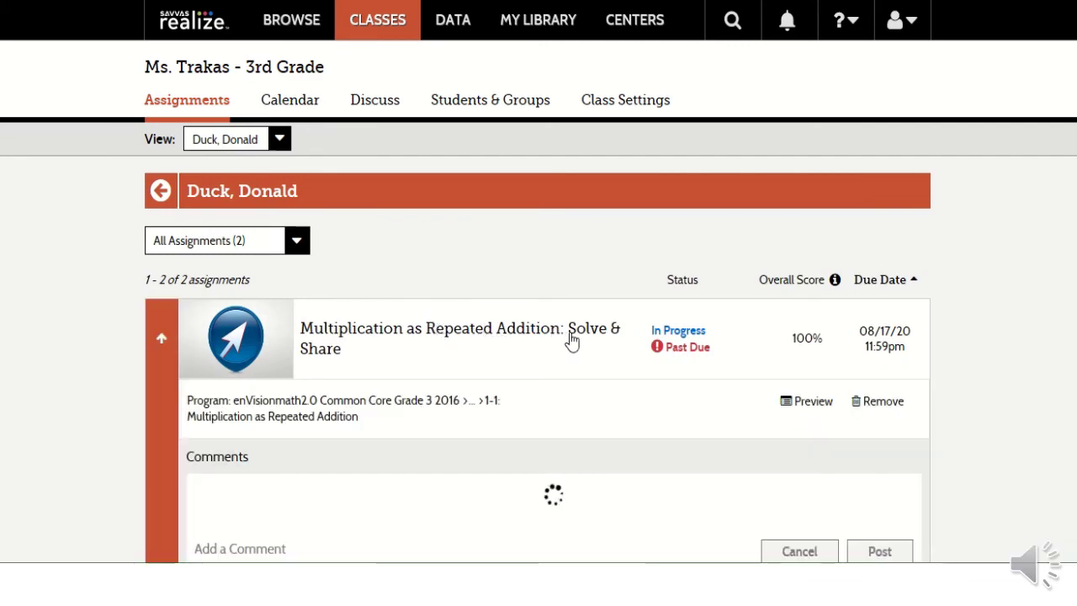
scroll(631, 378, down, 2)
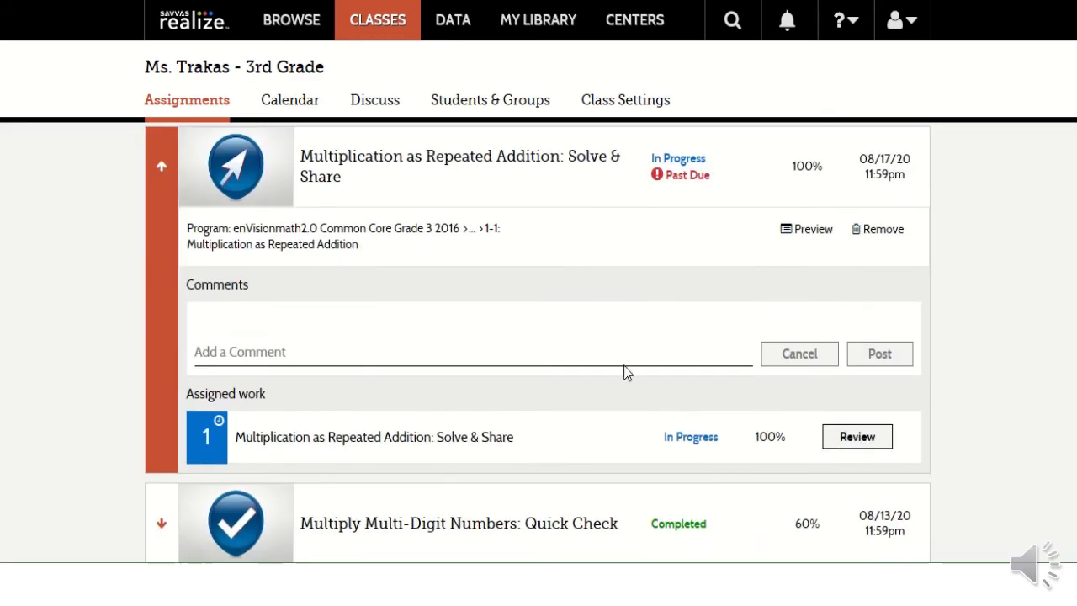
click(374, 437)
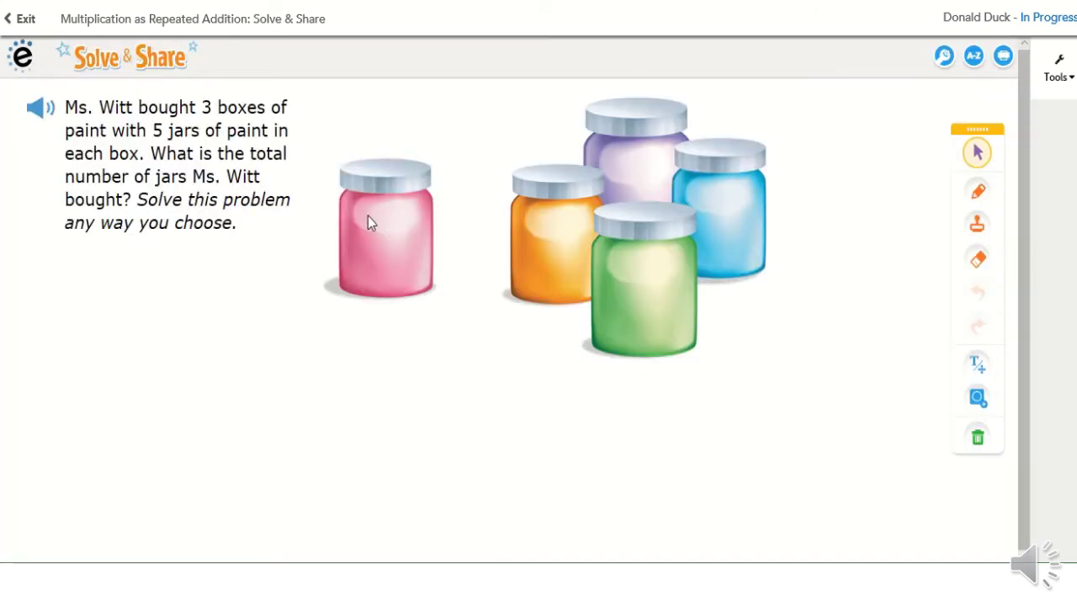
click(25, 18)
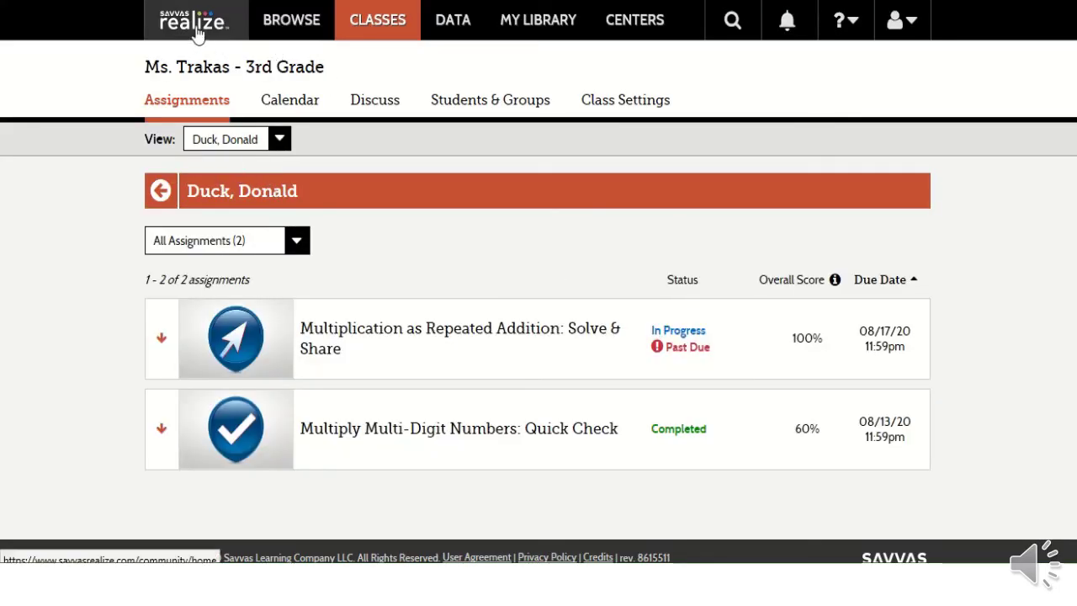
Step: Return to the Realize home dashboard using the realize logo
click(197, 32)
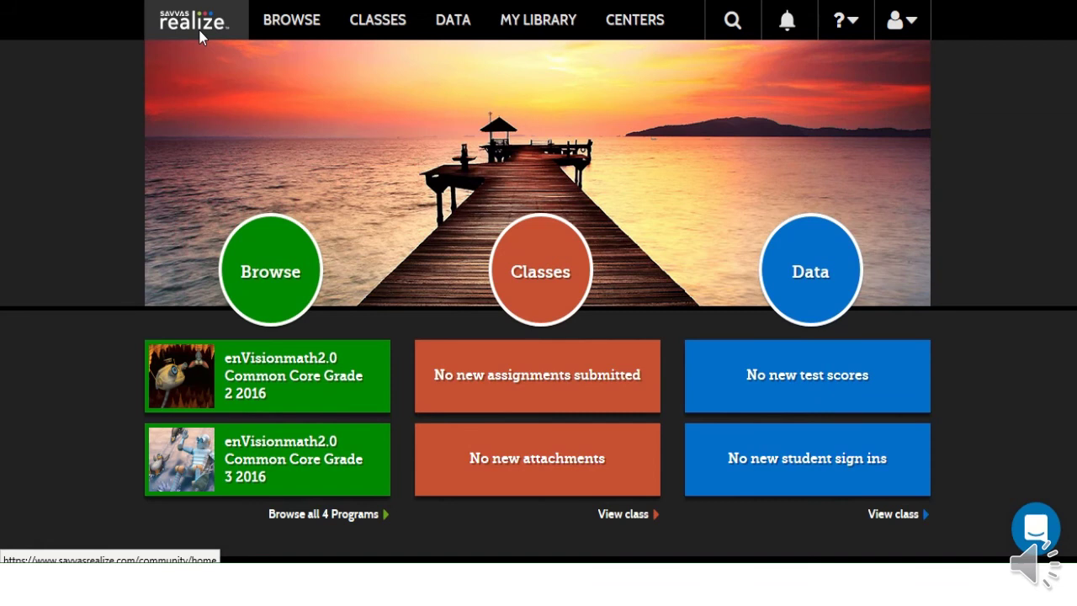